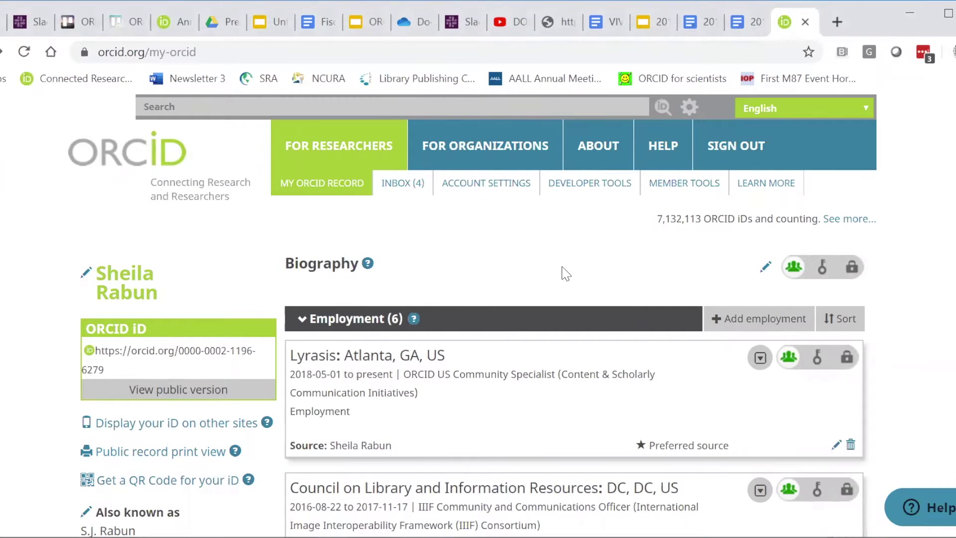
View ORCID's Developer Tools to reach the Sandbox Member API client registration
left_click(592, 196)
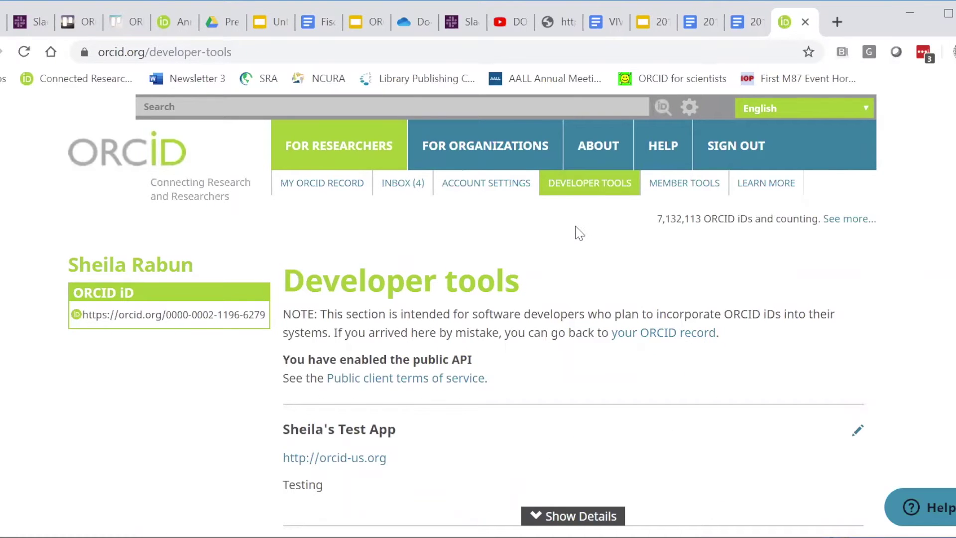
scroll(579, 233, "down", 1)
scroll(576, 227, "down", 1)
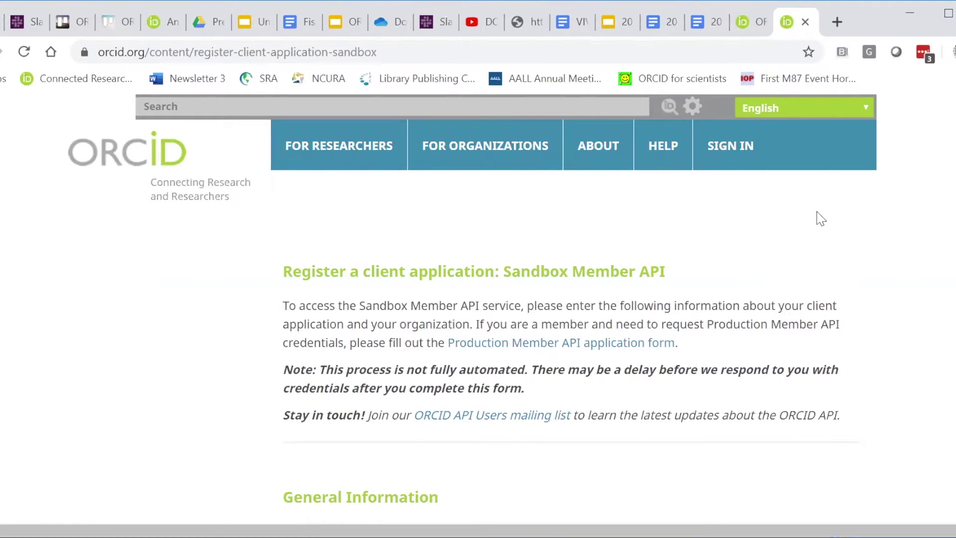
scroll(331, 192, "down", 2)
scroll(313, 207, "down", 2)
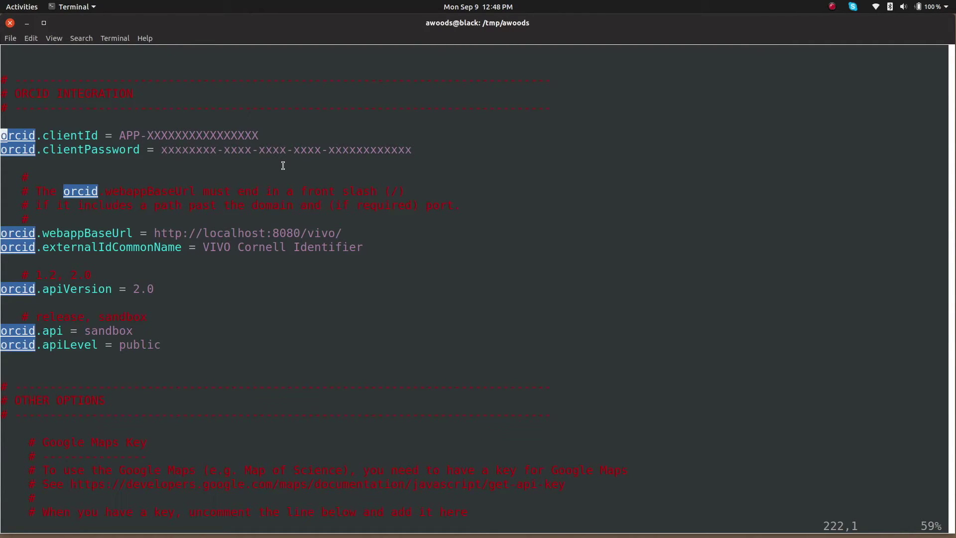
double_click(161, 135)
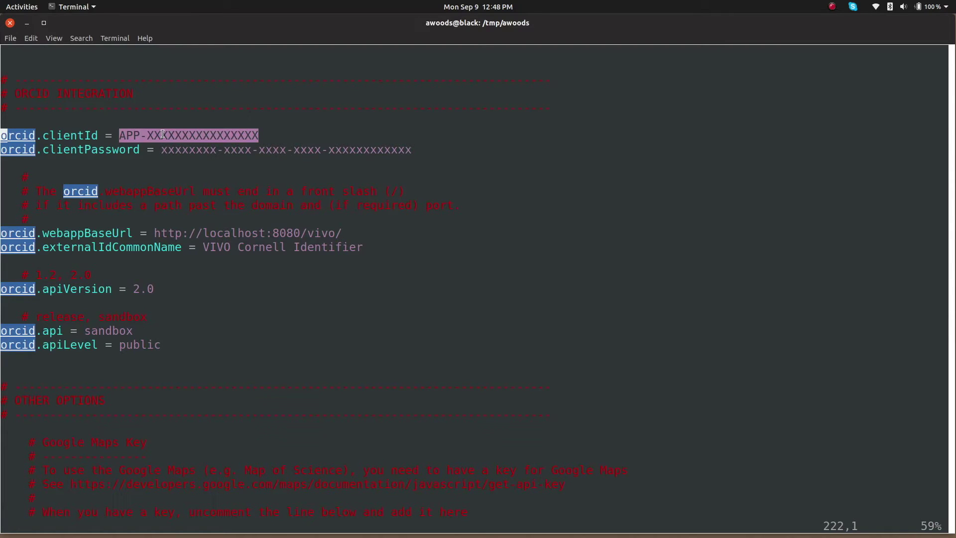
double_click(213, 149)
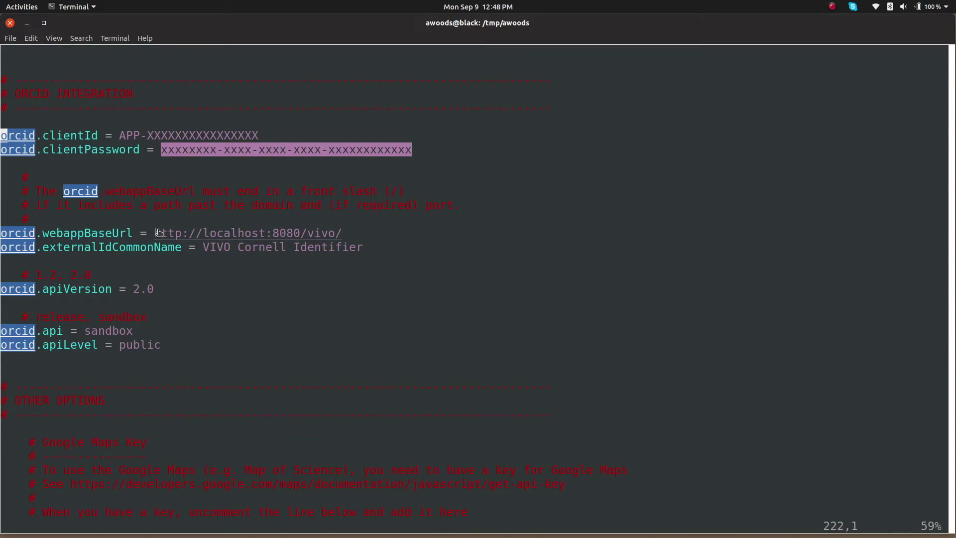
triple_click(367, 231)
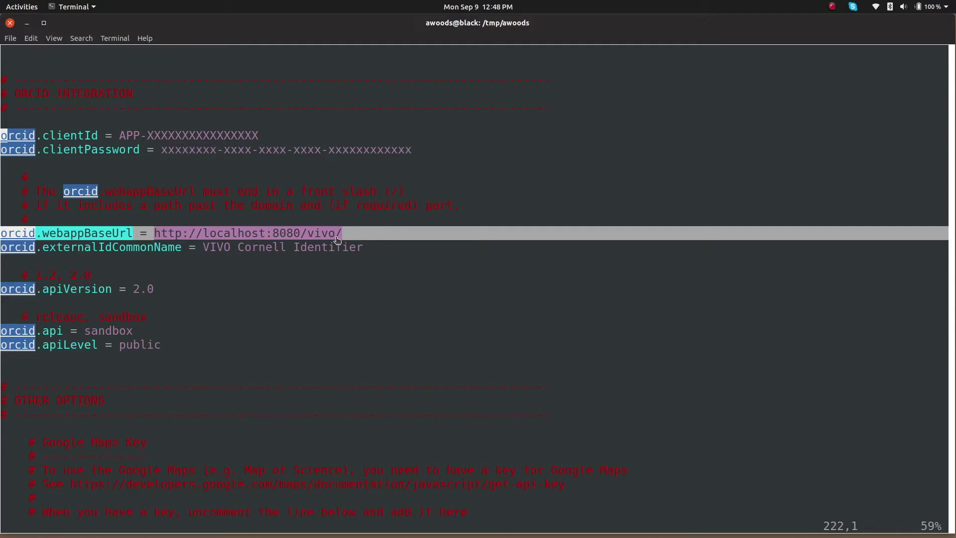
double_click(259, 248)
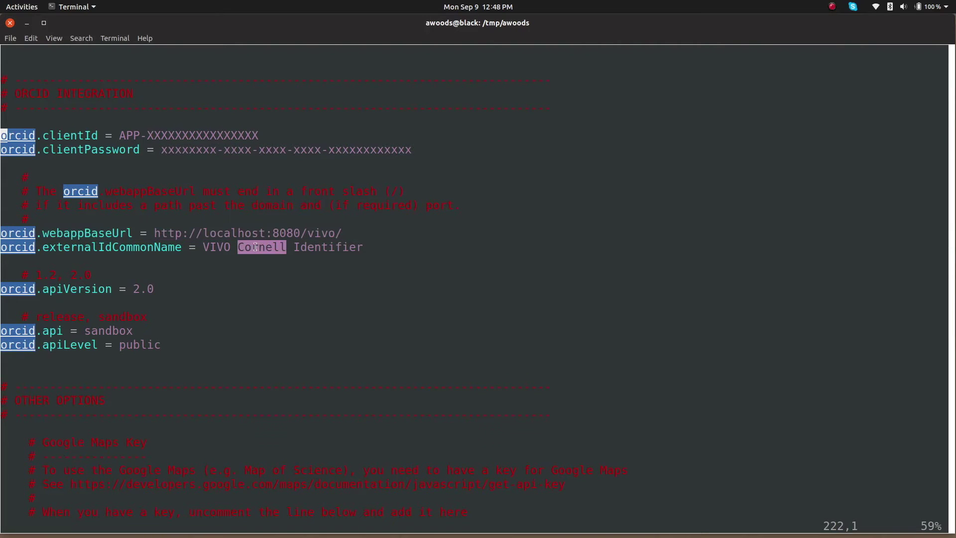
left_click_drag(205, 247, 374, 243)
left_click(381, 243)
double_click(150, 289)
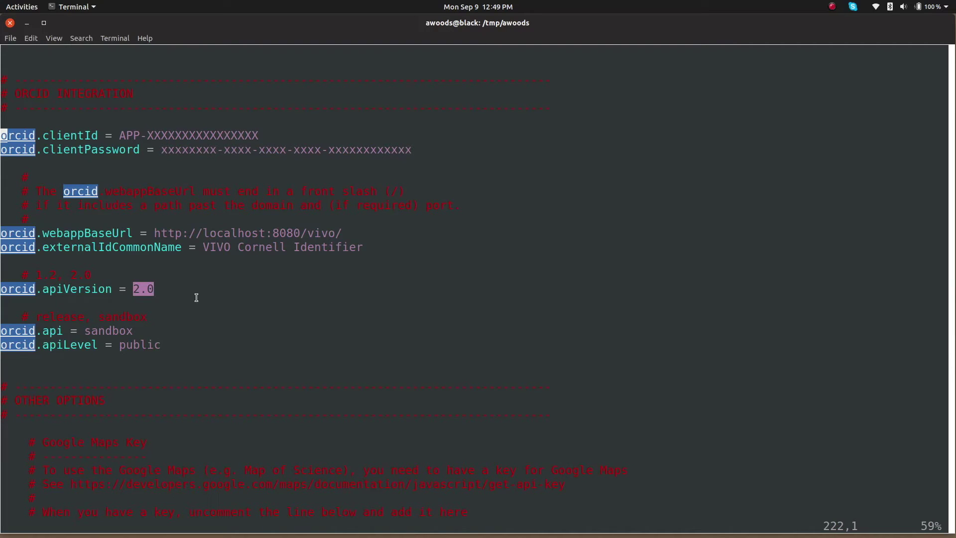
double_click(106, 332)
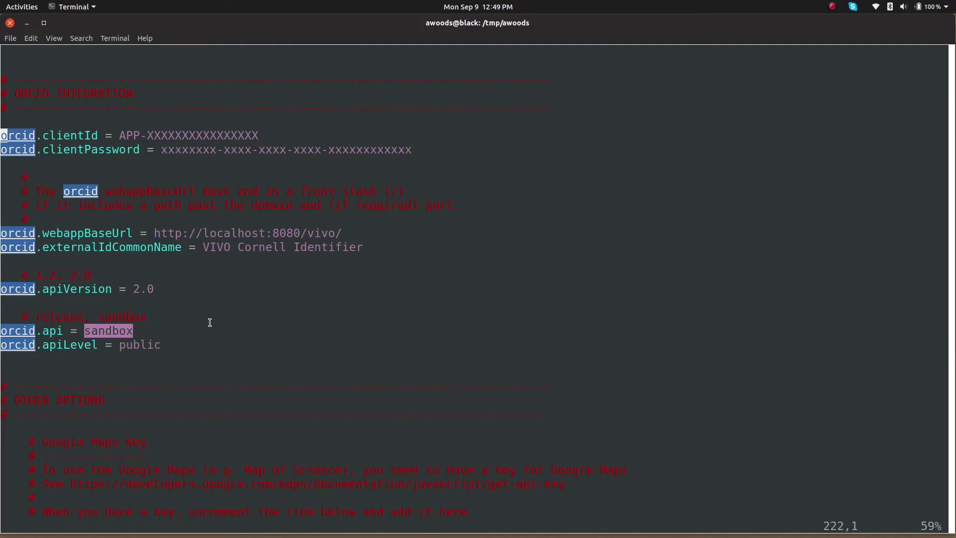
double_click(149, 344)
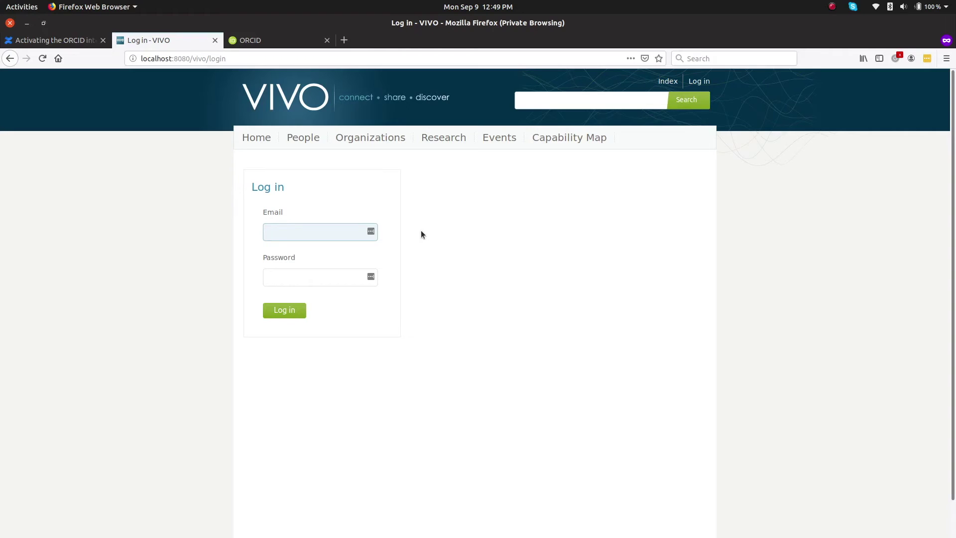
type("foo@gmail.com")
Log in to VIVO and start adding an ORCID iD from the profile's Identity section
key("Tab")
type("••••••")
key("Return")
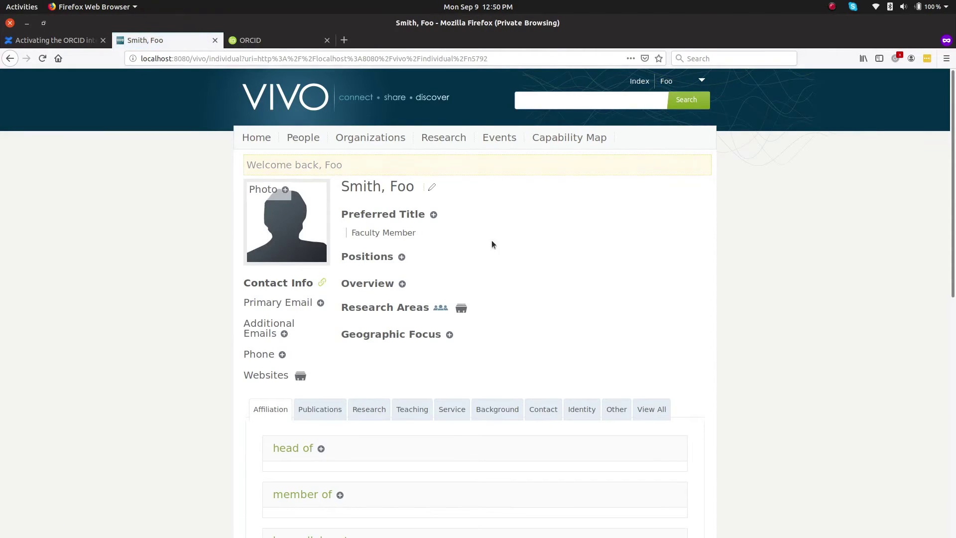
left_click(581, 397)
scroll(375, 295, "down", 5)
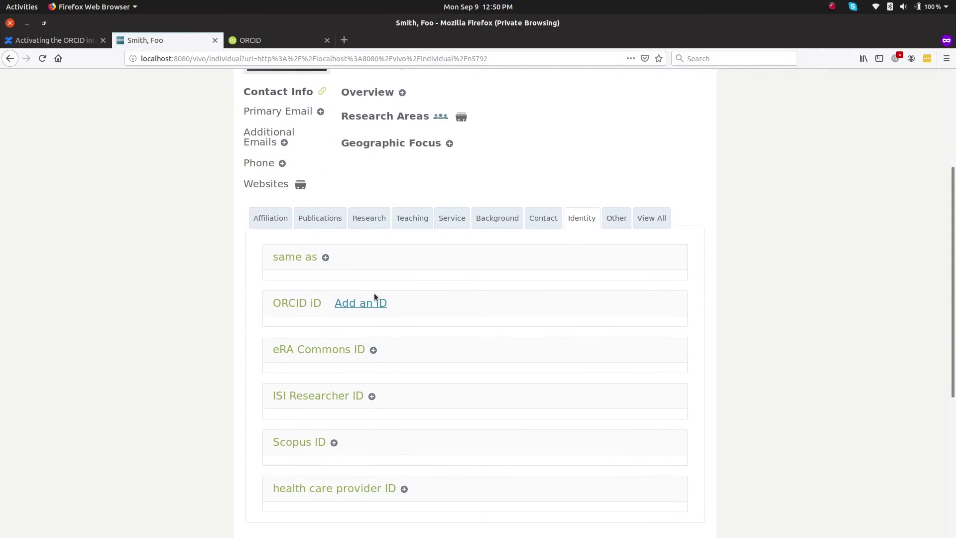
left_click(375, 304)
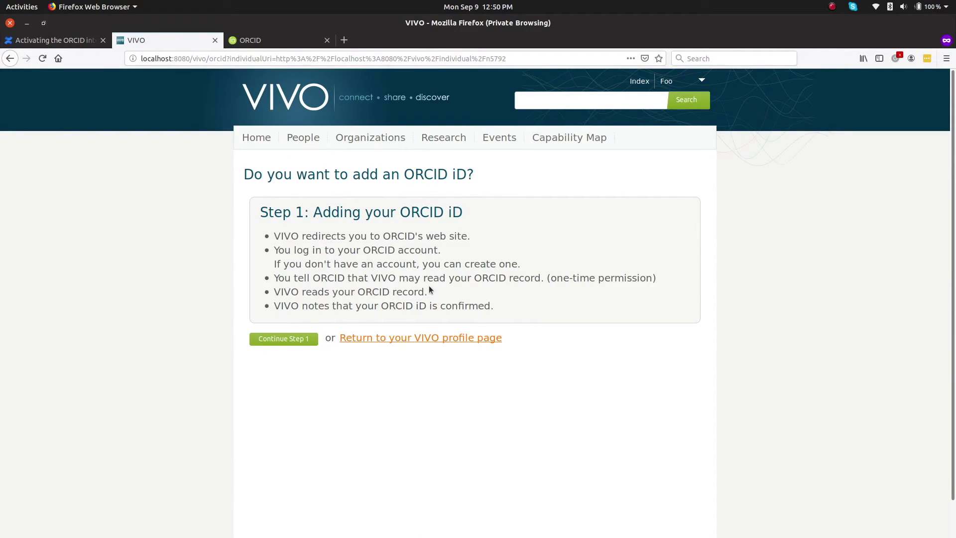
left_click(291, 340)
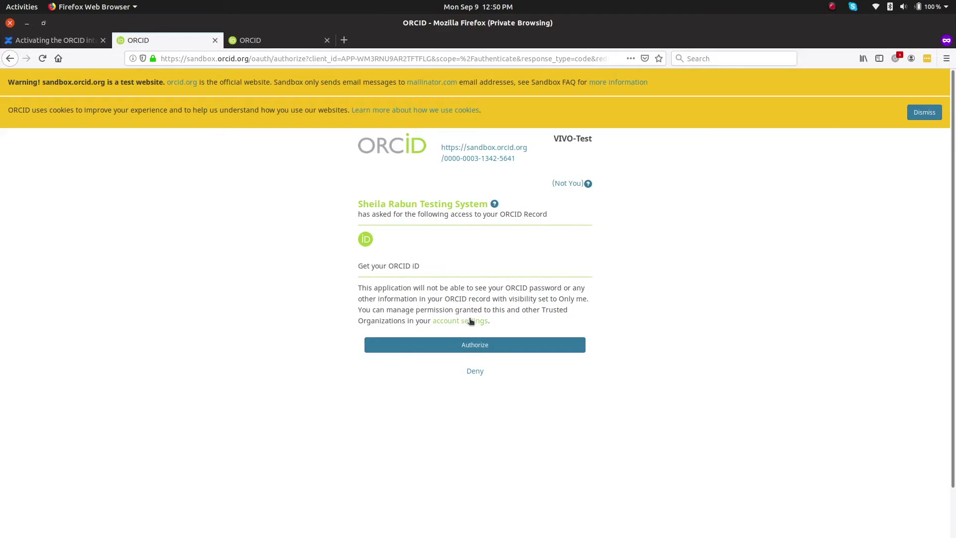
left_click(479, 347)
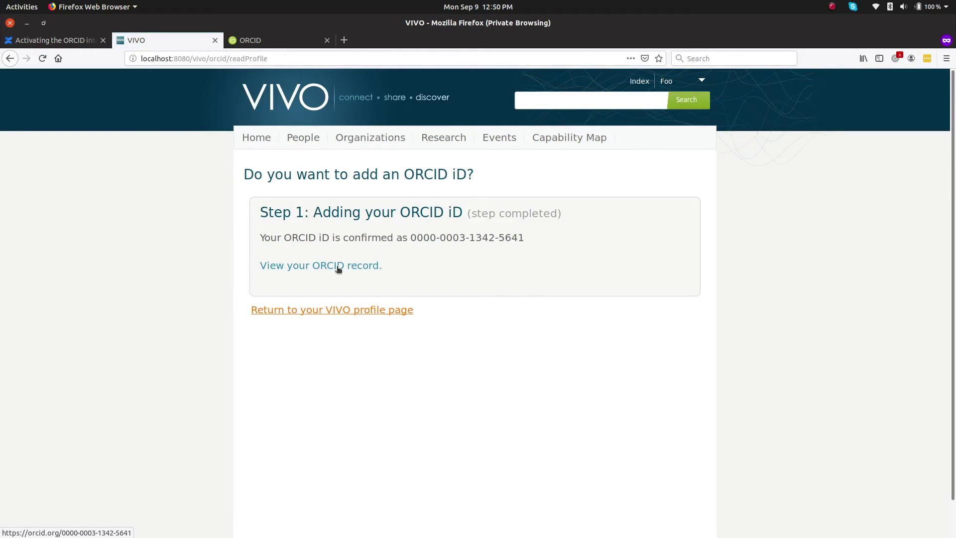
left_click(358, 313)
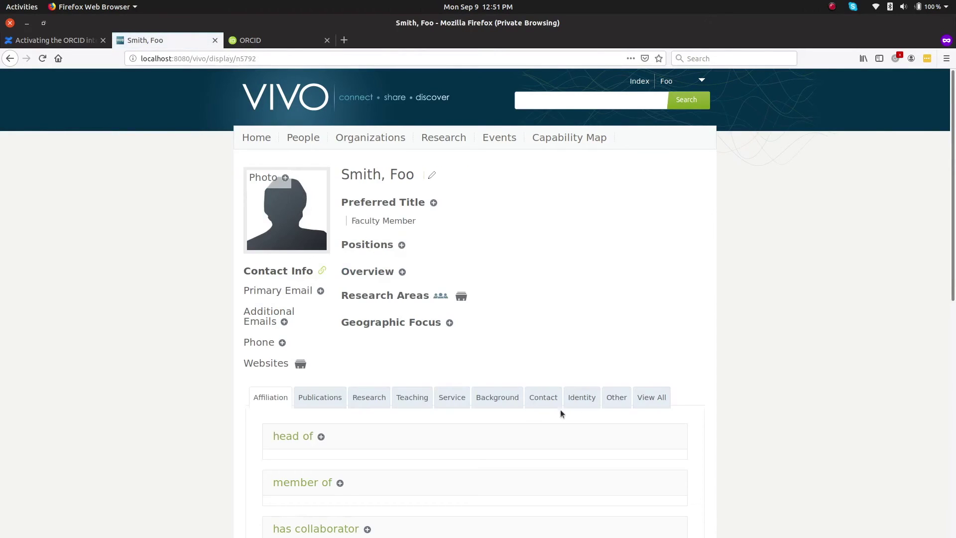
left_click(582, 397)
scroll(154, 361, "down", 4)
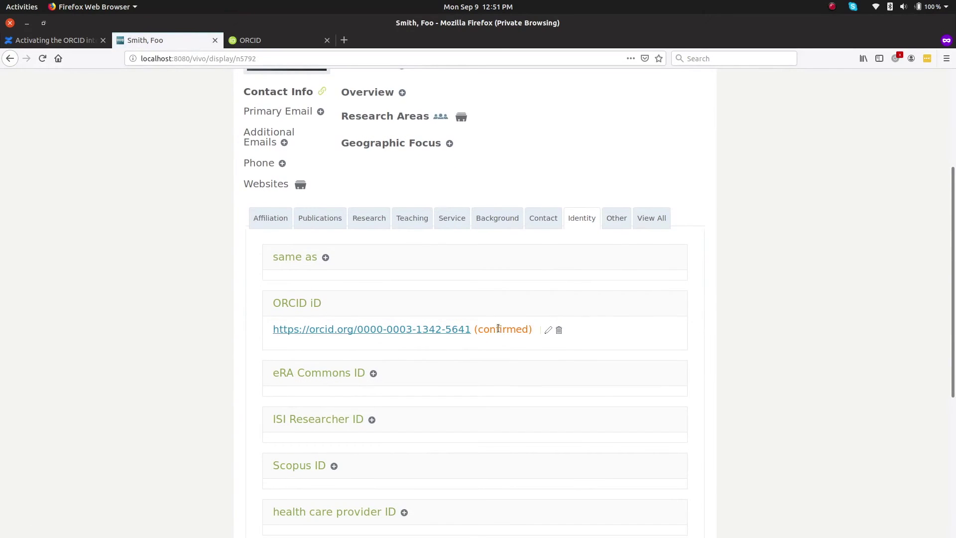
key("j")
key("j")
key("j")
key("j")
key("j")
key("j")
key("j")
Change orcid.apiLevel from public to member in runtime.properties and save the file
key("l")
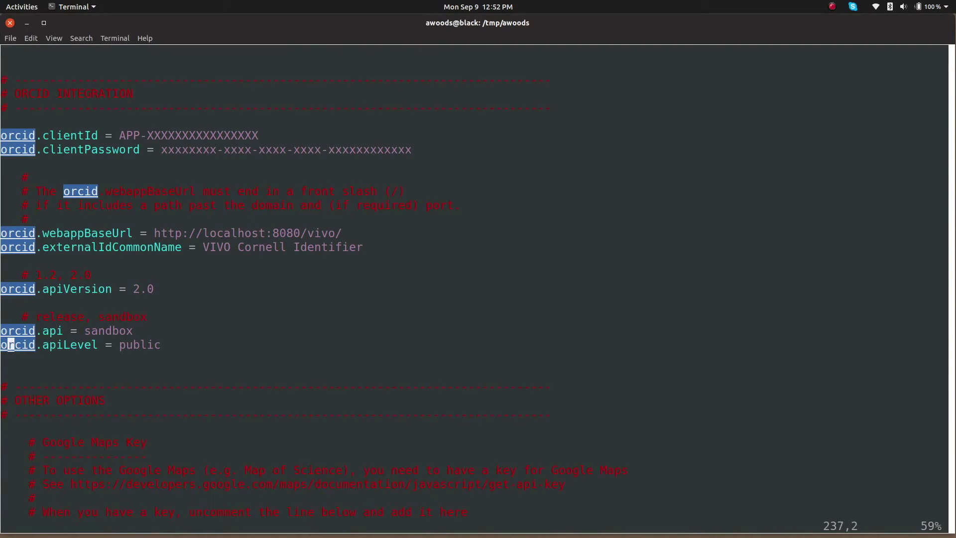
key("l")
key("l")
key("l")
key("l")
type("cwme")
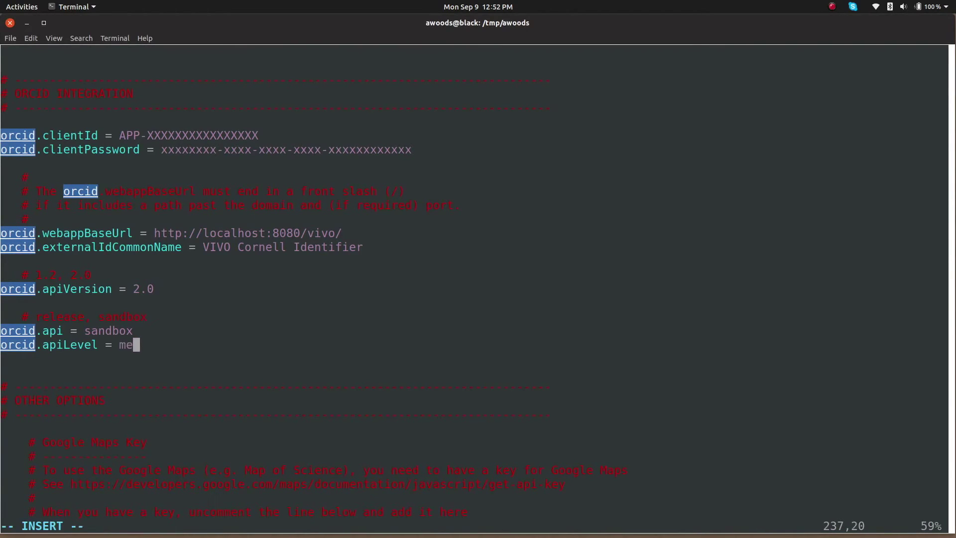
type("mber")
key("Escape")
type(":")
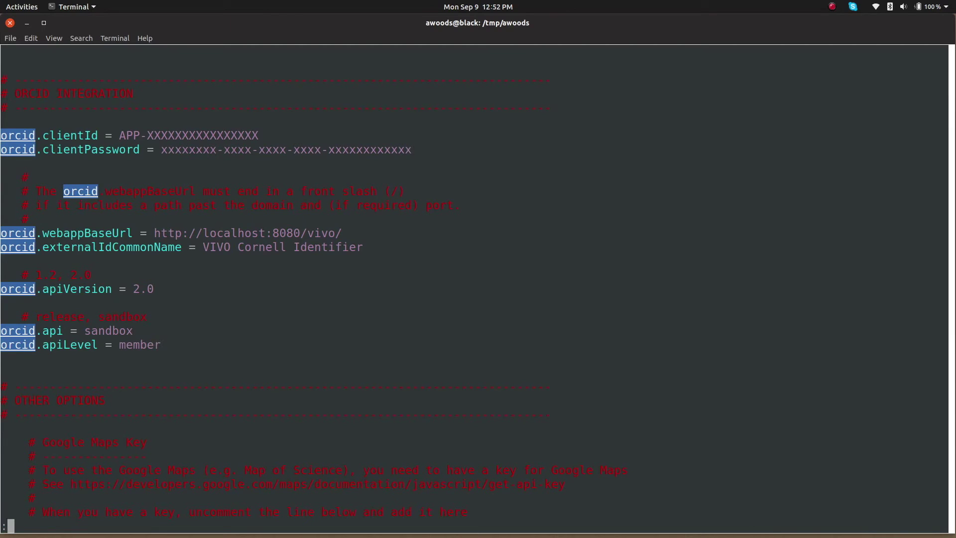
type("w")
key("Return")
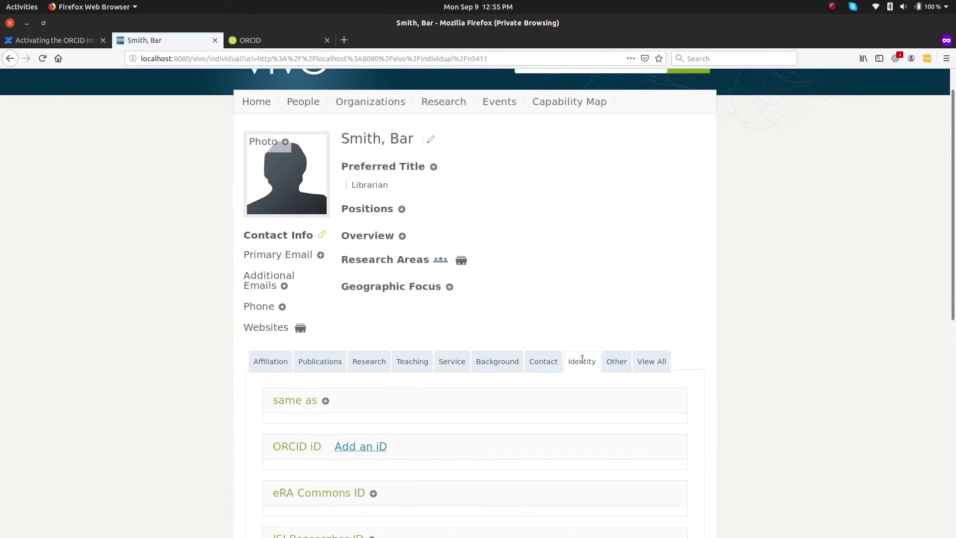
Confirm Smith, Bar's ORCID iD and authorize VIVO to add itself under the ORCID record's Other IDs
left_click(373, 441)
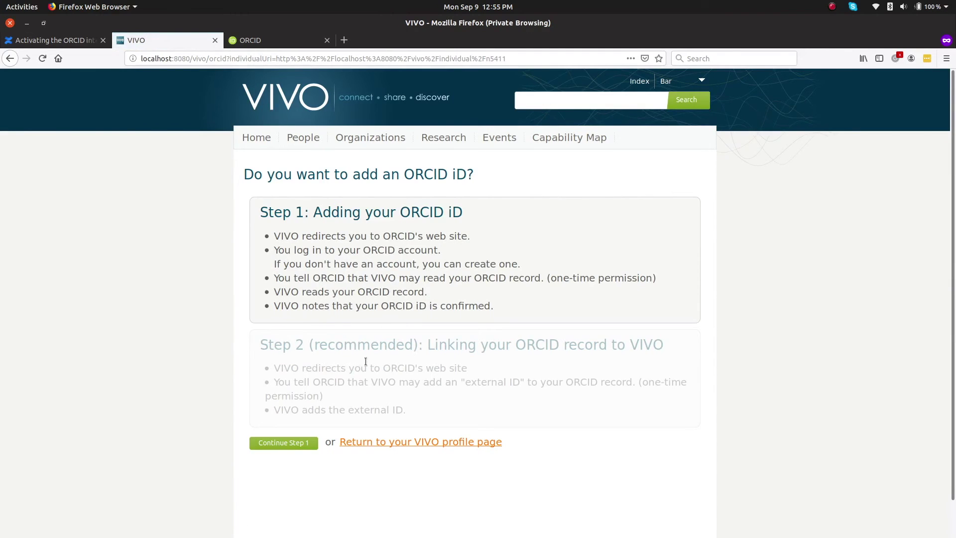
left_click(295, 444)
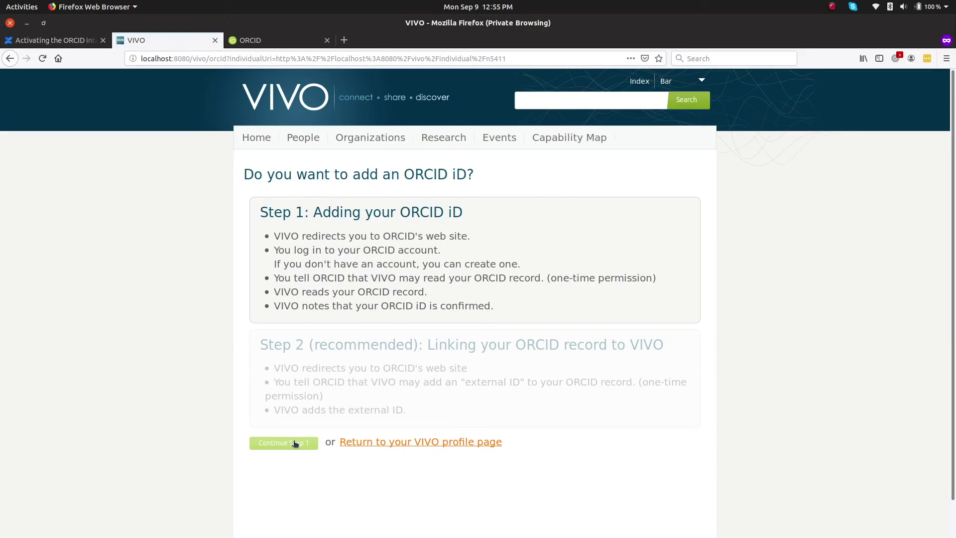
left_click(295, 443)
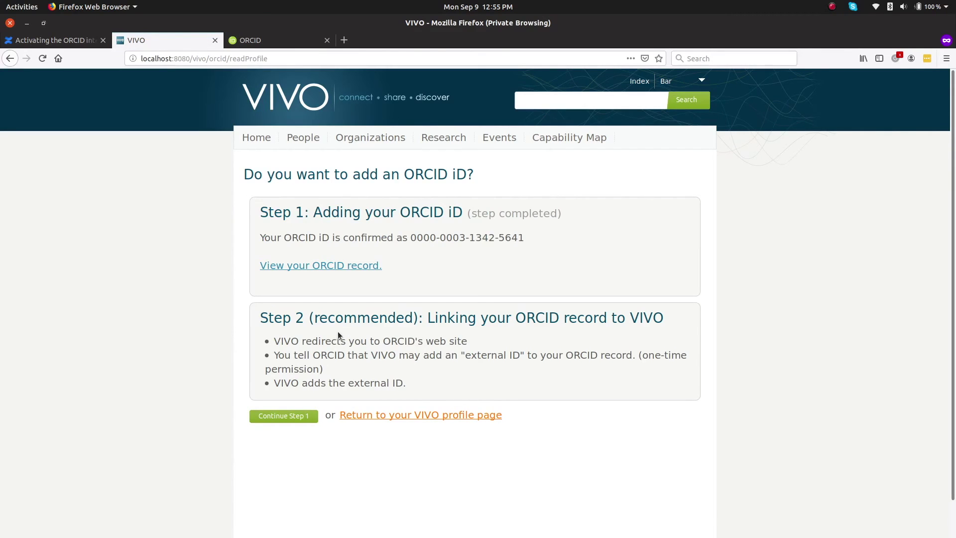
left_click(284, 416)
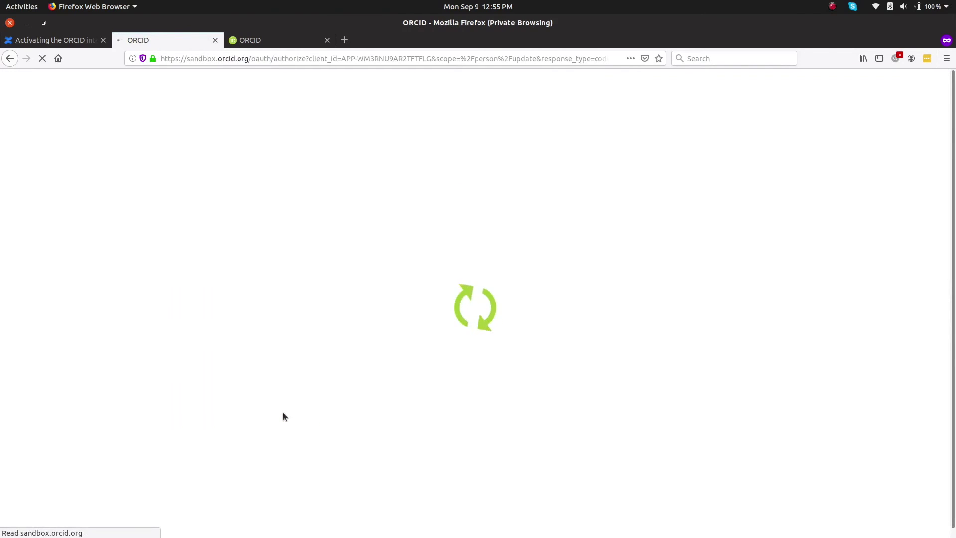
left_click(476, 338)
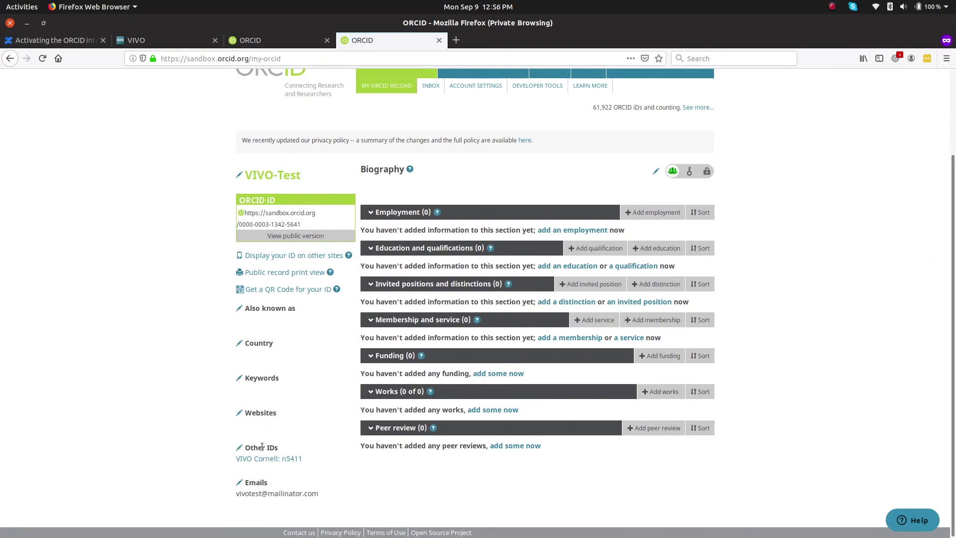
Inspect the VIVO Cornell link under Other IDs, then switch to Smith, Foo's public profile window
left_click_drag(261, 445, 294, 445)
left_click(174, 453)
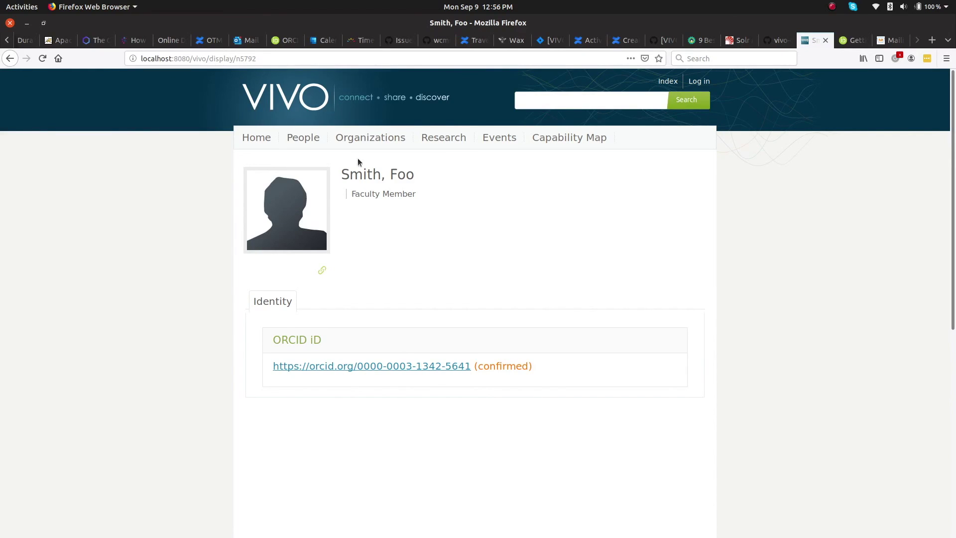
left_click(307, 139)
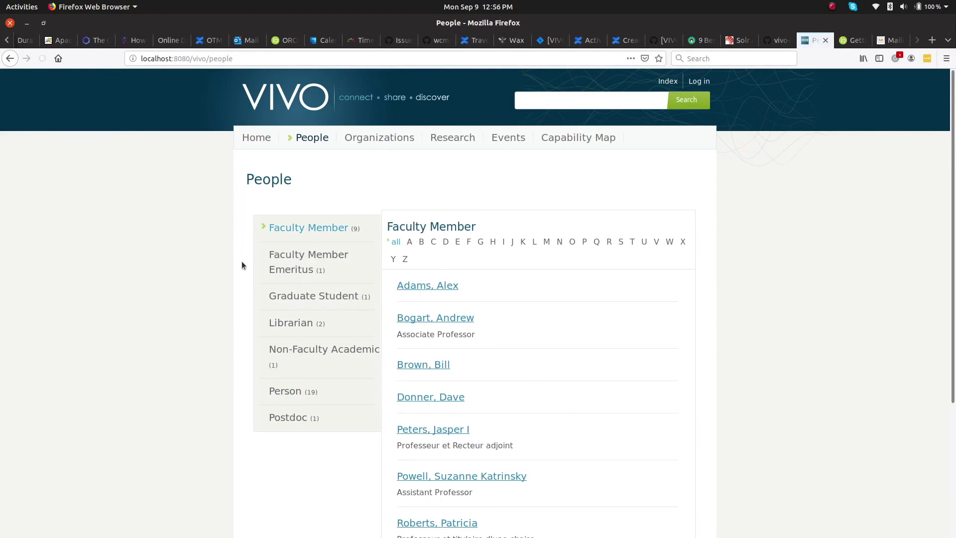
left_click(291, 392)
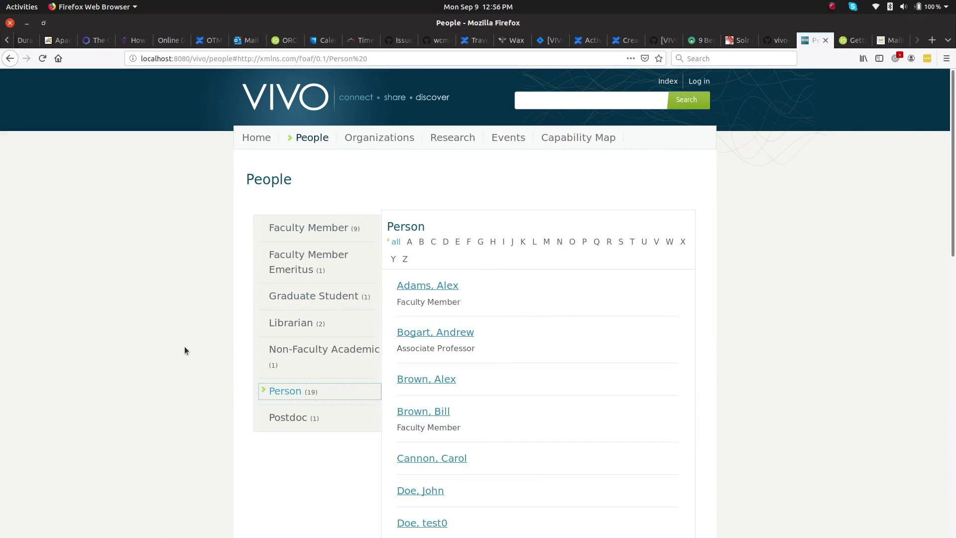
scroll(562, 366, "down", 5)
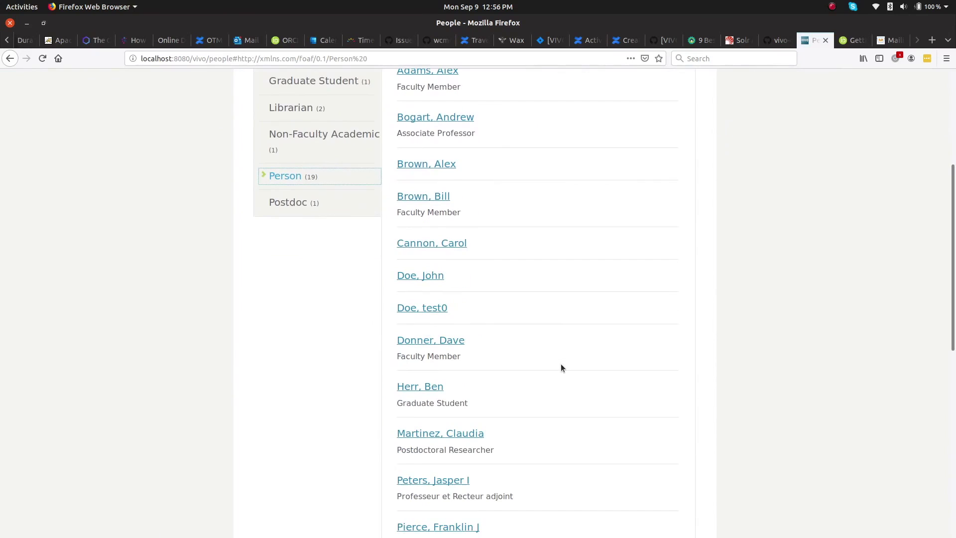
scroll(561, 364, "down", 3)
scroll(562, 364, "down", 3)
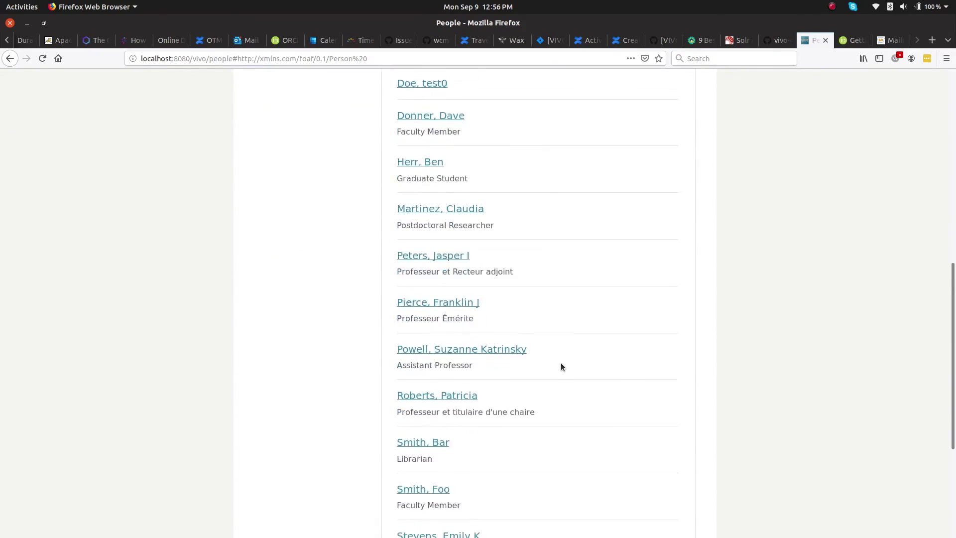
scroll(561, 362, "down", 2)
left_click(437, 311)
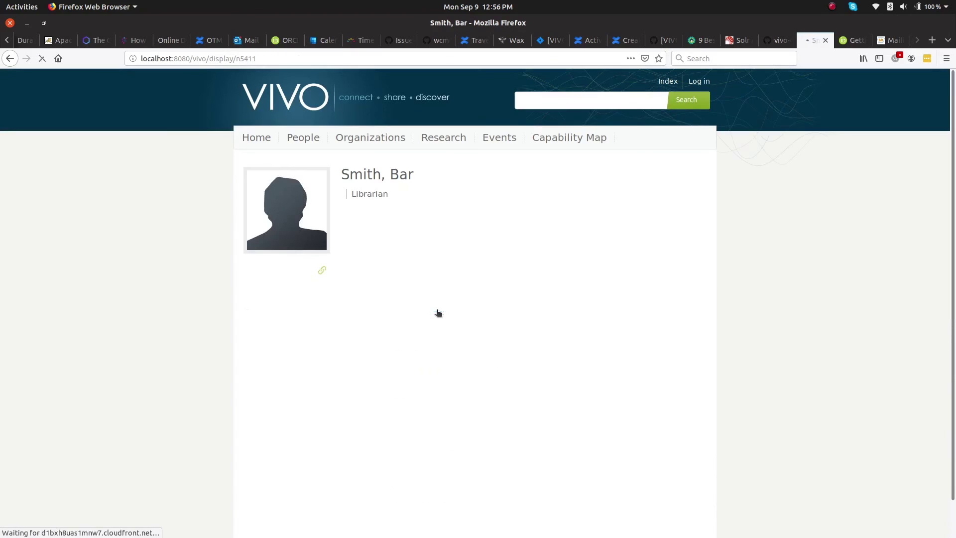